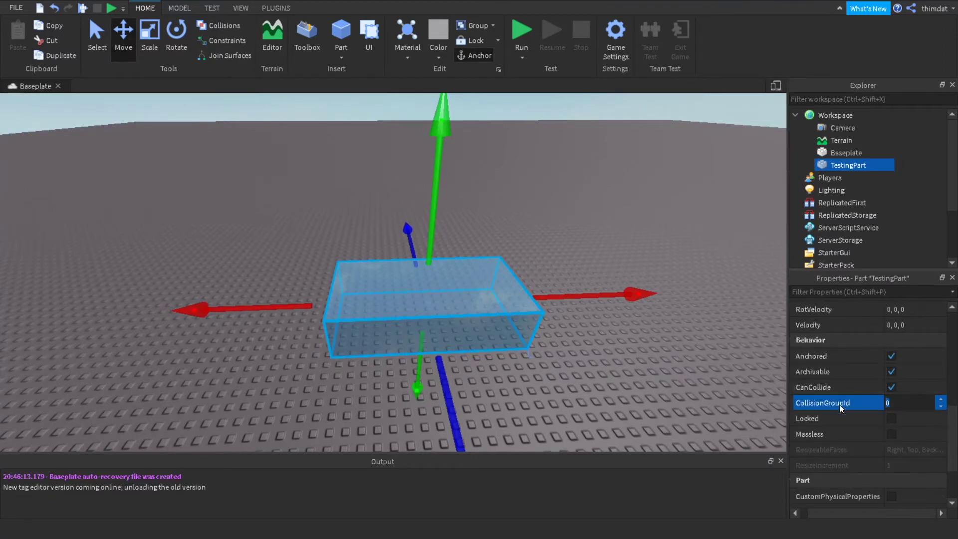
Move TestingPart up and down along its vertical axis, leaving it above the baseplate at a height of about 6.5.
left_click(922, 382)
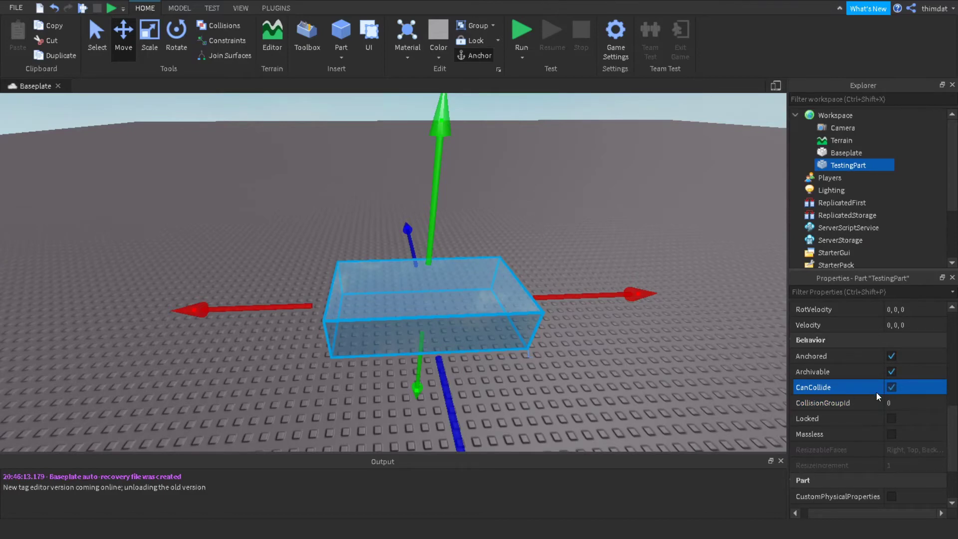
right_click_drag(516, 208, 577, 234)
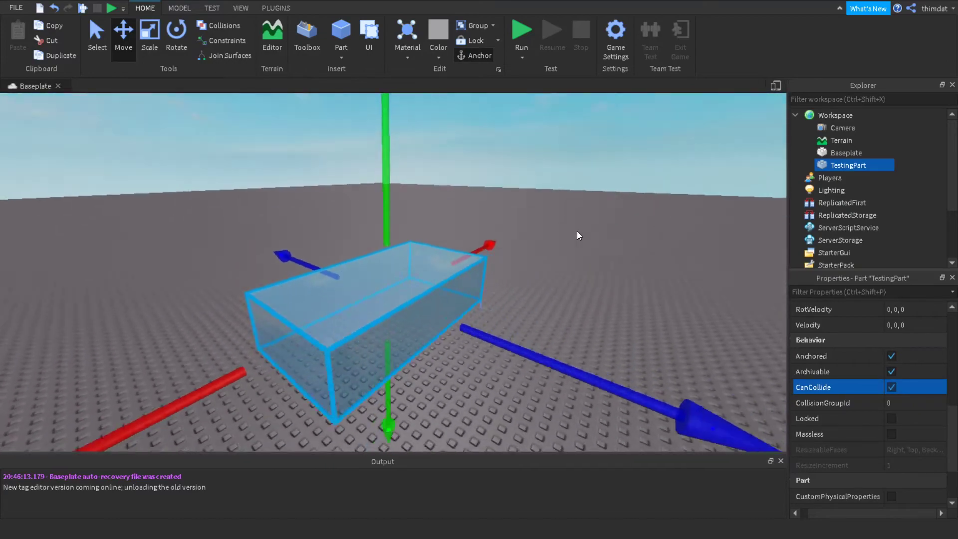
scroll(577, 233, "down", 5)
left_click_drag(451, 230, 447, 249)
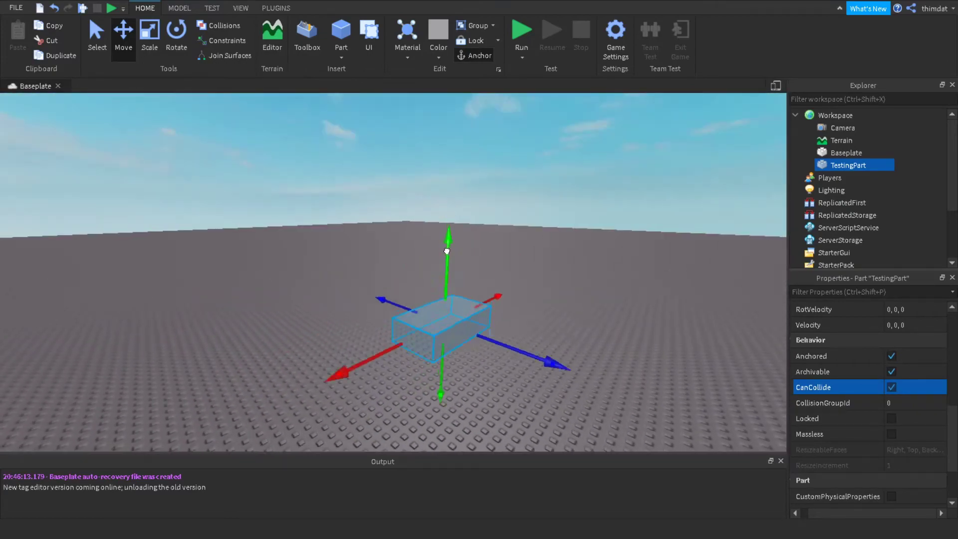
right_click_drag(448, 251, 452, 267)
left_click_drag(472, 260, 476, 243)
right_click_drag(477, 245, 495, 271)
scroll(495, 270, "up", 4)
scroll(495, 271, "down", 5)
left_click_drag(447, 248, 440, 285)
Turn off the Anchored property of TestingPart.
right_click_drag(441, 285, 441, 286)
right_click_drag(621, 324, 621, 323)
scroll(621, 324, "up", 1)
left_click(891, 355)
right_click_drag(720, 331, 704, 306)
key("s")
key("a")
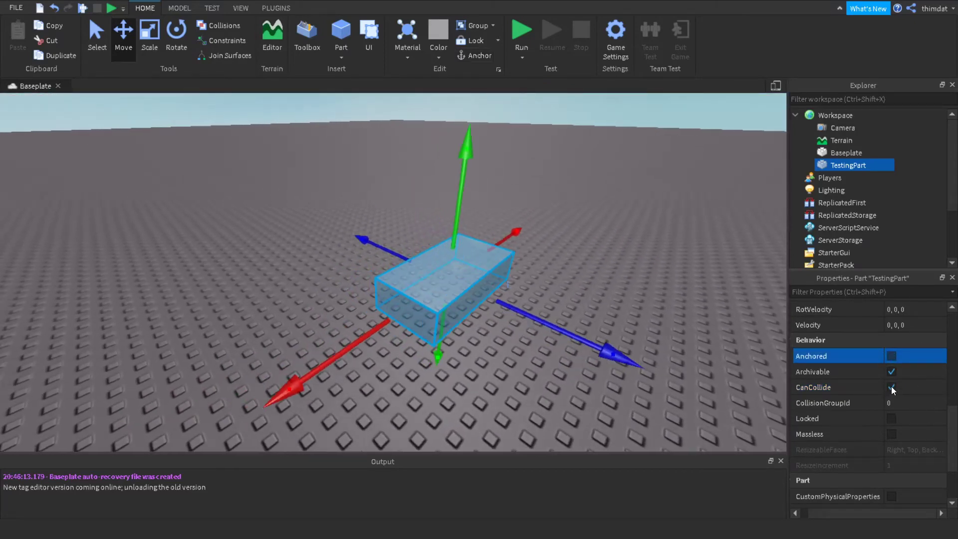
Turn off CanCollide for TestingPart and start a simulation run.
left_click(891, 387)
right_click_drag(615, 242, 615, 242)
key("s")
key("d")
left_click(522, 29)
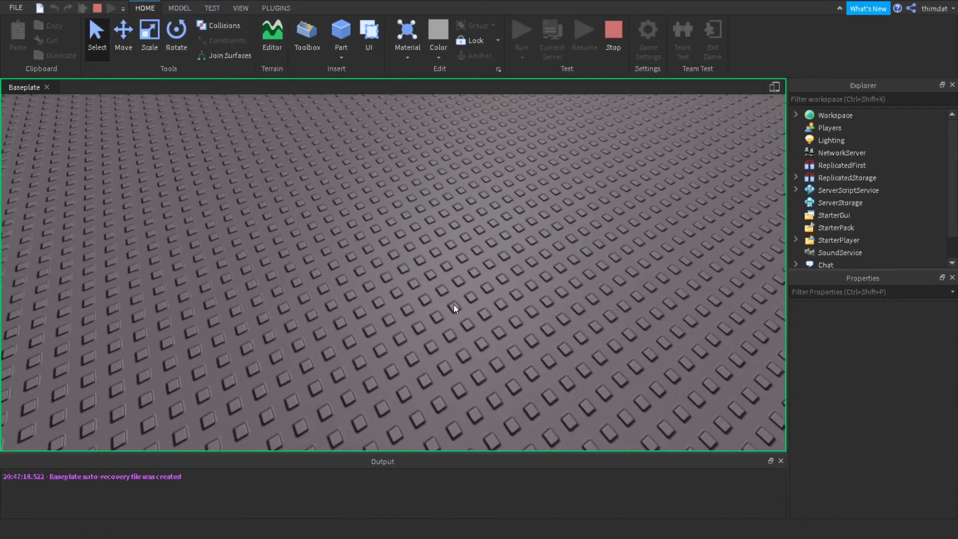
Check in the running simulation how the non-colliding part behaves against the baseplate, and stop the run.
scroll(453, 304, "down", 3)
right_click_drag(472, 289, 485, 237)
scroll(485, 238, "up", 5)
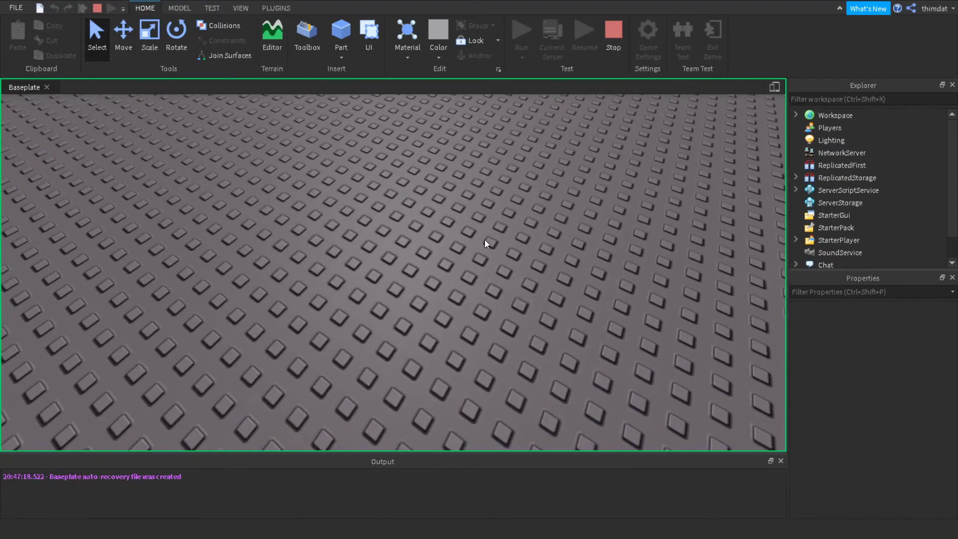
scroll(481, 244, "up", 5)
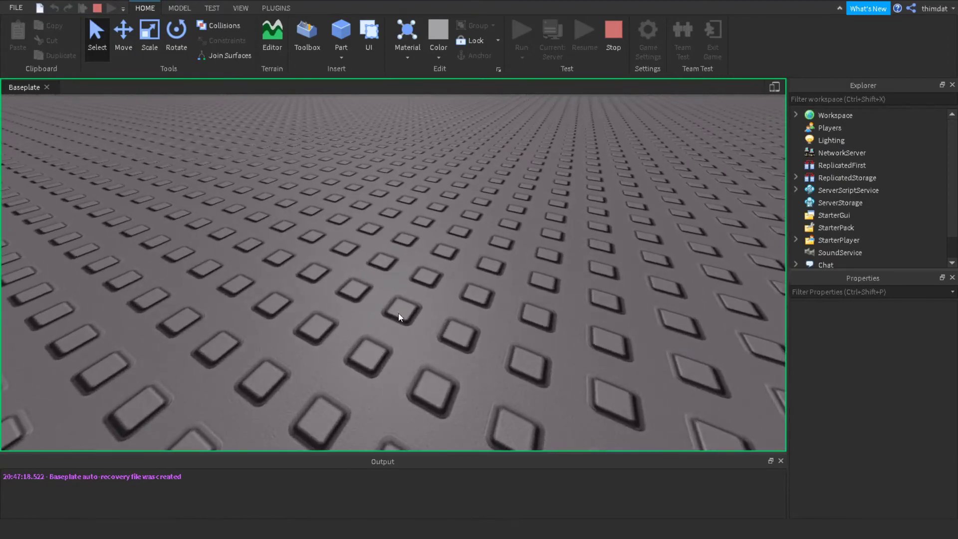
scroll(409, 288, "down", 6)
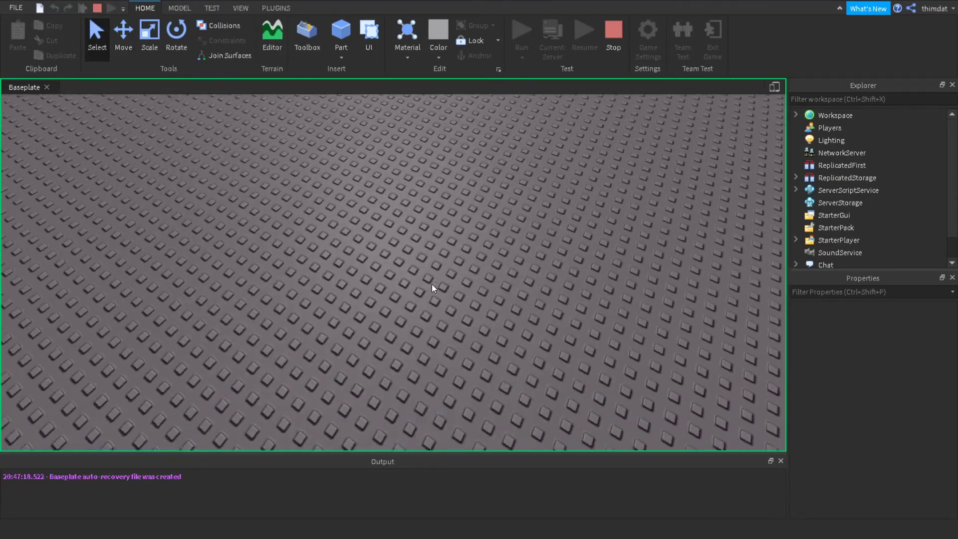
scroll(437, 283, "up", 4)
scroll(438, 283, "down", 4)
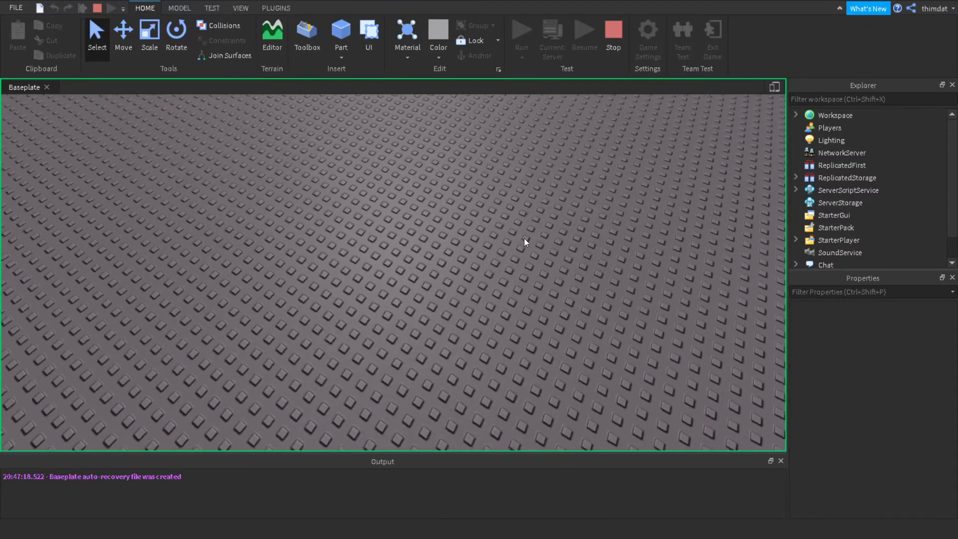
left_click(619, 30)
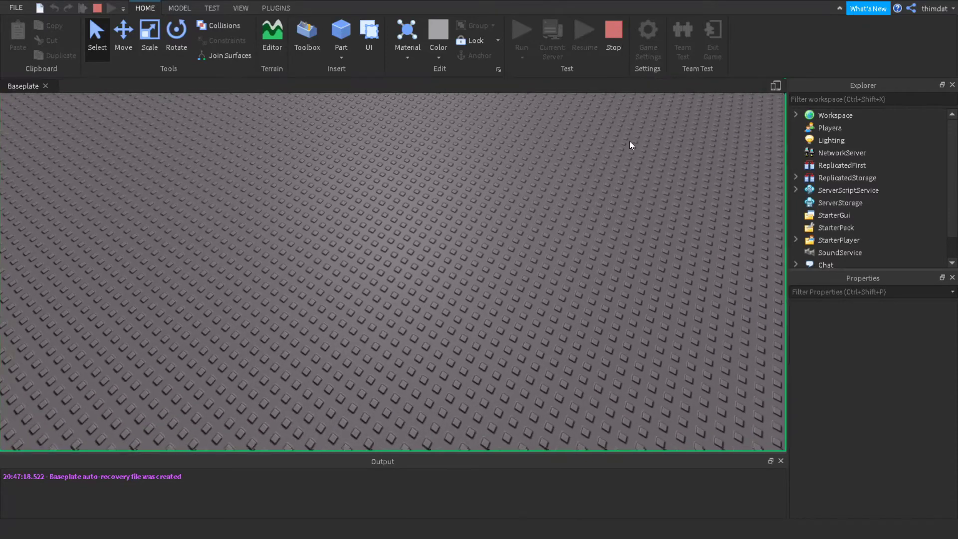
Turn CanCollide back on for TestingPart and test it in a short simulation run.
scroll(907, 390, "down", 5)
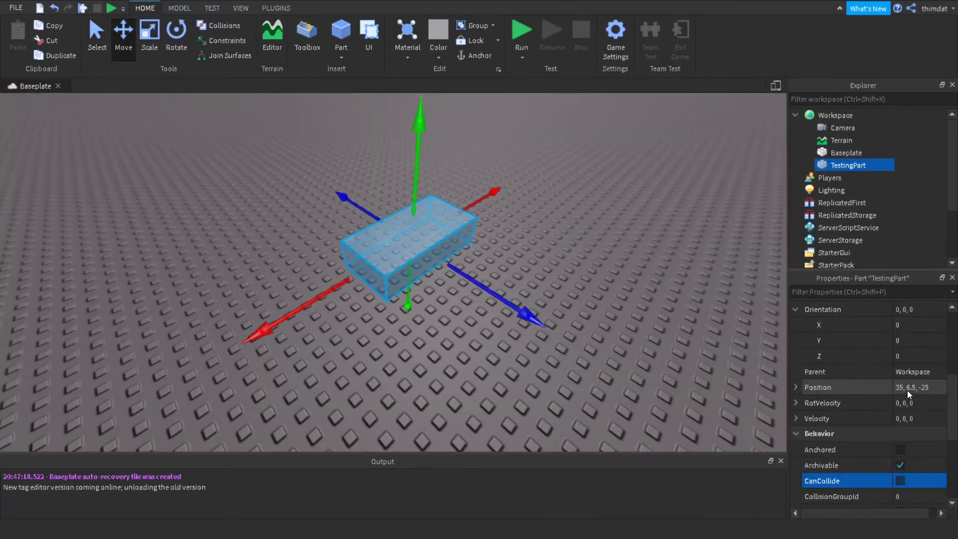
left_click(901, 433)
right_click_drag(540, 274, 529, 126)
key("s")
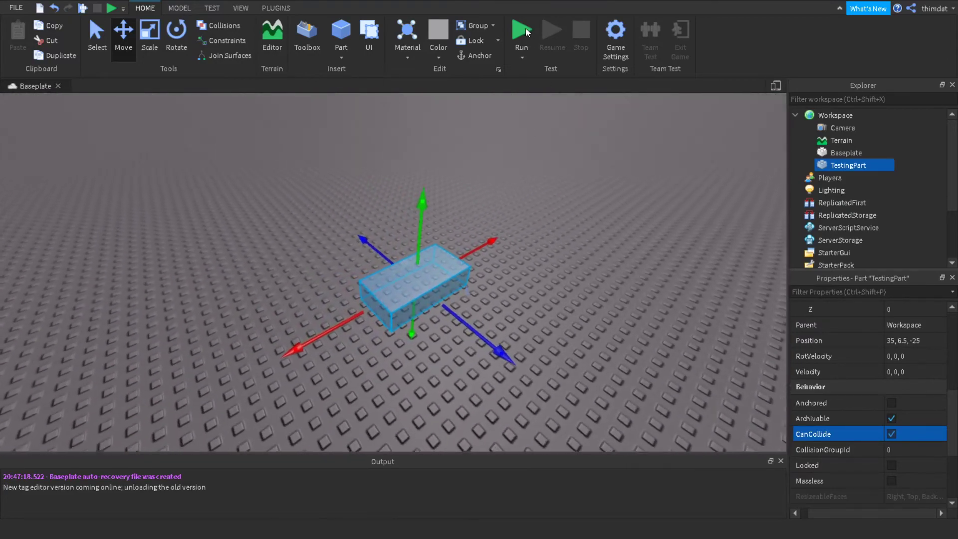
left_click(522, 29)
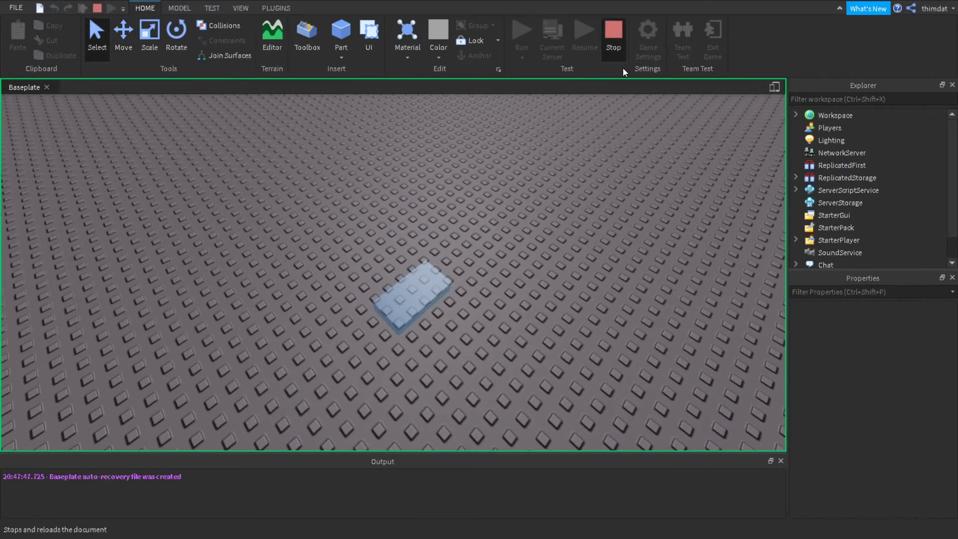
left_click(619, 60)
Try the Cylinder shape on TestingPart and switch the shape back to Block.
scroll(917, 391, "down", 6)
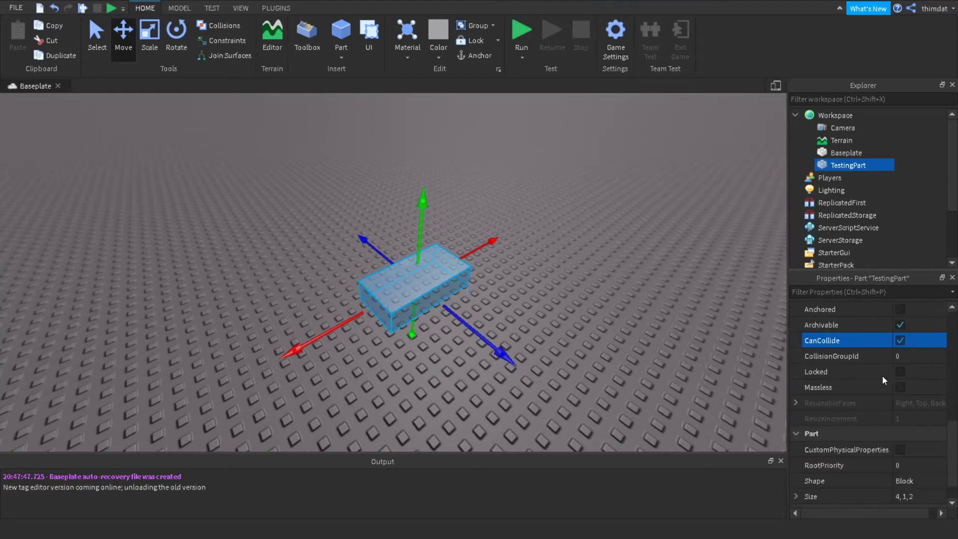
scroll(868, 386, "down", 1)
scroll(559, 288, "up", 5)
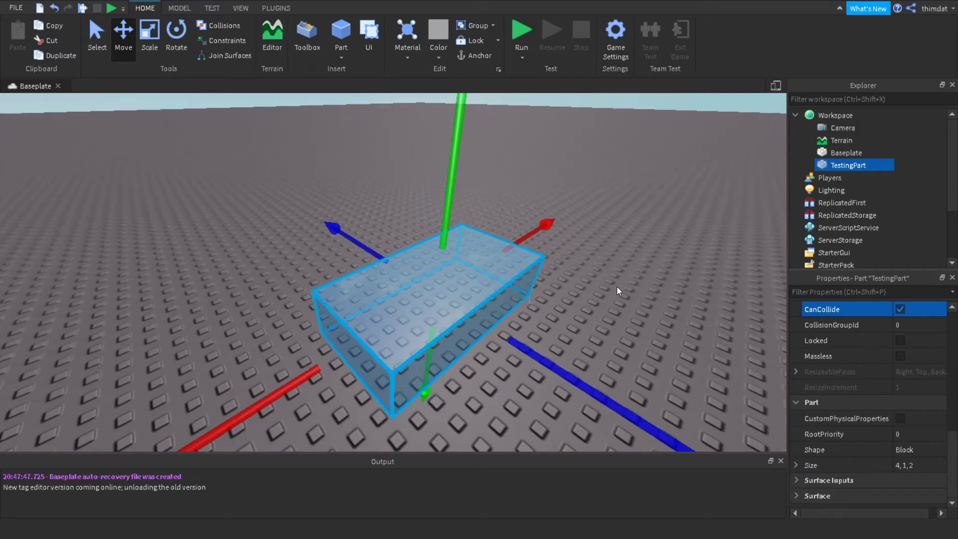
key("s")
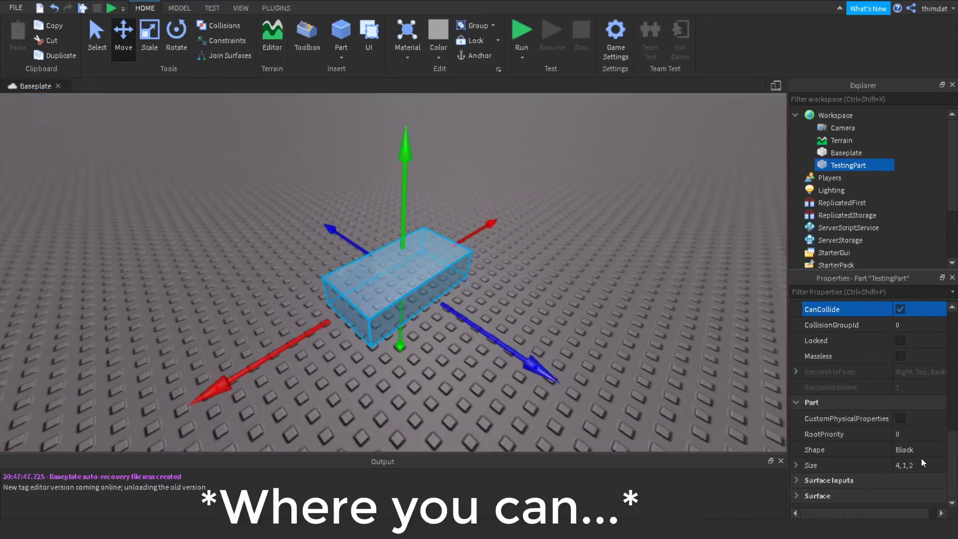
key("w")
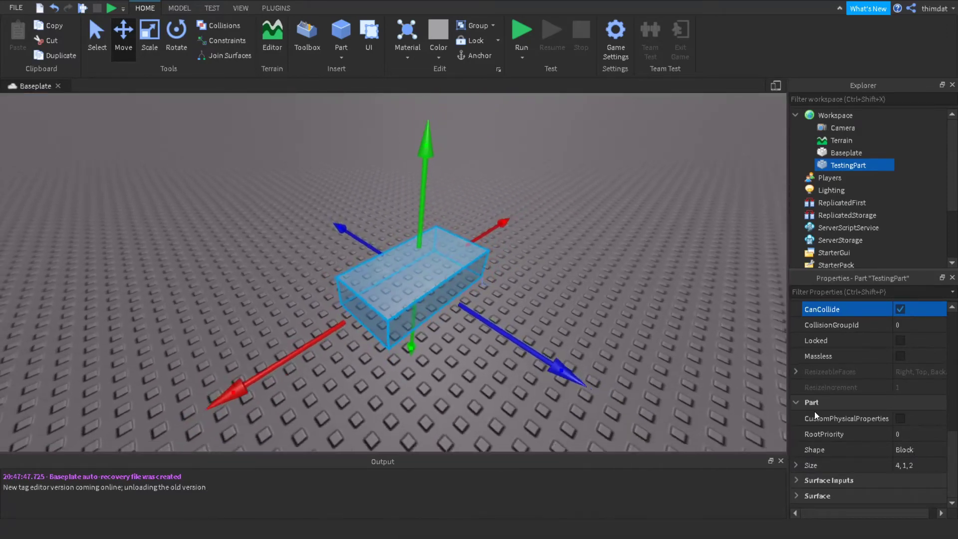
left_click(928, 449)
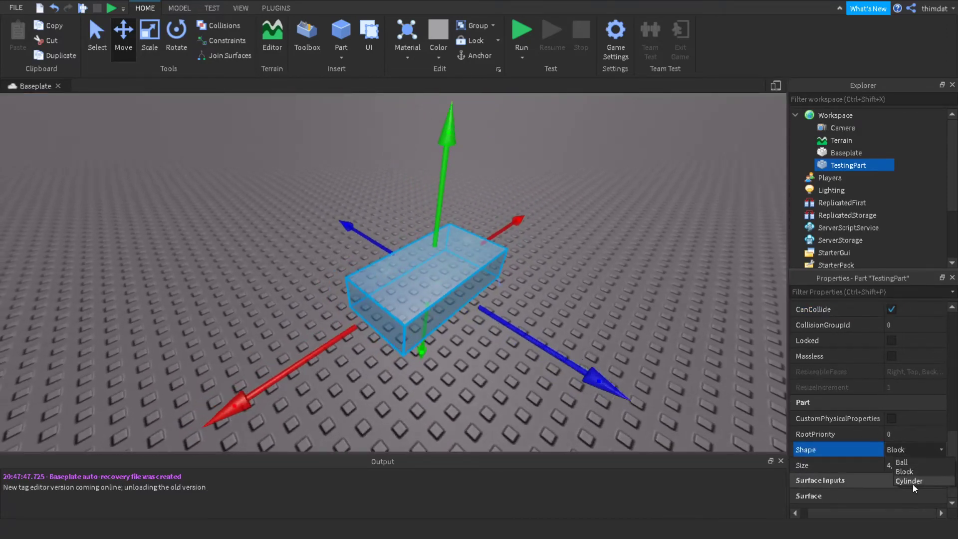
left_click(911, 482)
left_click(899, 450)
left_click(901, 471)
Turn TestingPart into a 4, 4, 4 cube by switching its shape to Ball and back to Block.
left_click(902, 448)
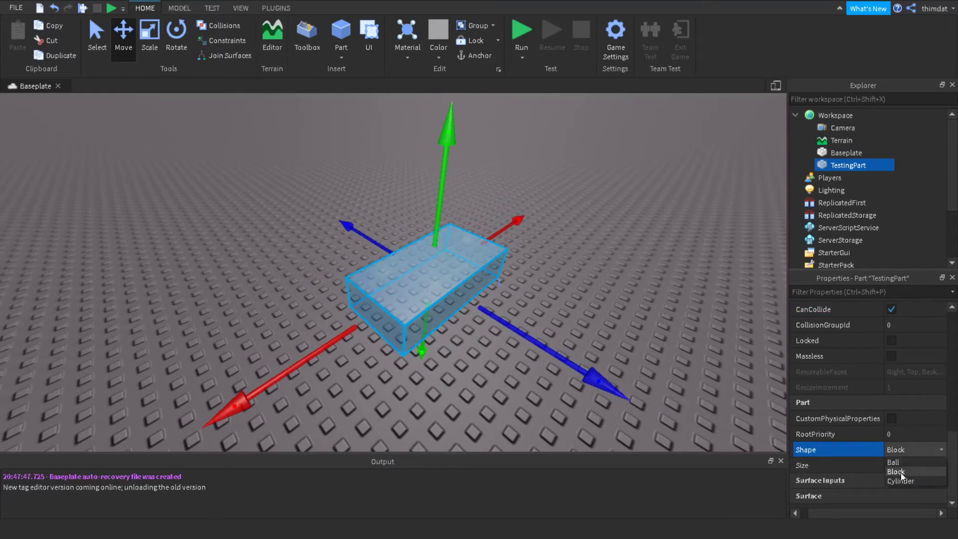
left_click(902, 460)
left_click(904, 450)
left_click(902, 471)
right_click_drag(657, 346, 586, 229)
right_click_drag(367, 167, 367, 167)
key("d")
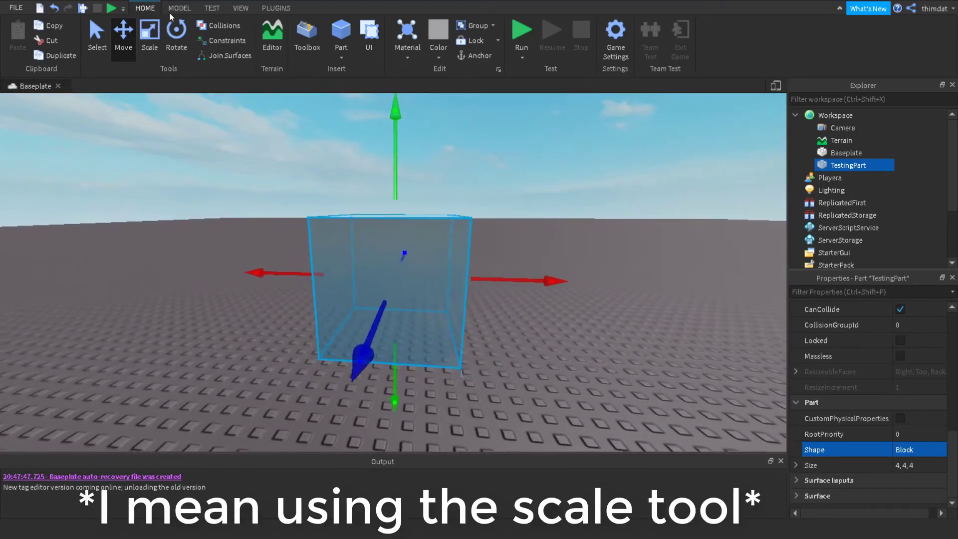
key("a")
key("s")
right_click_drag(421, 148, 422, 148)
key("w")
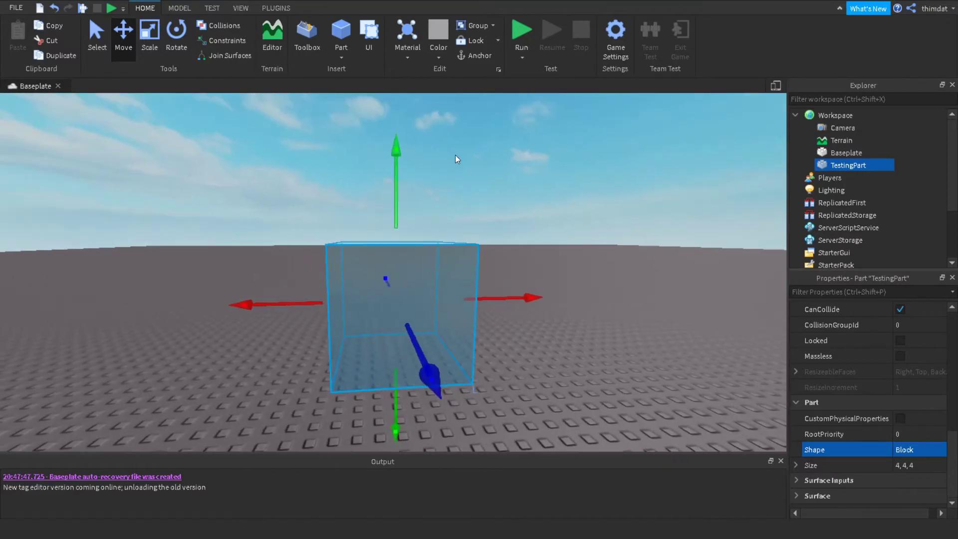
key("s")
key("a")
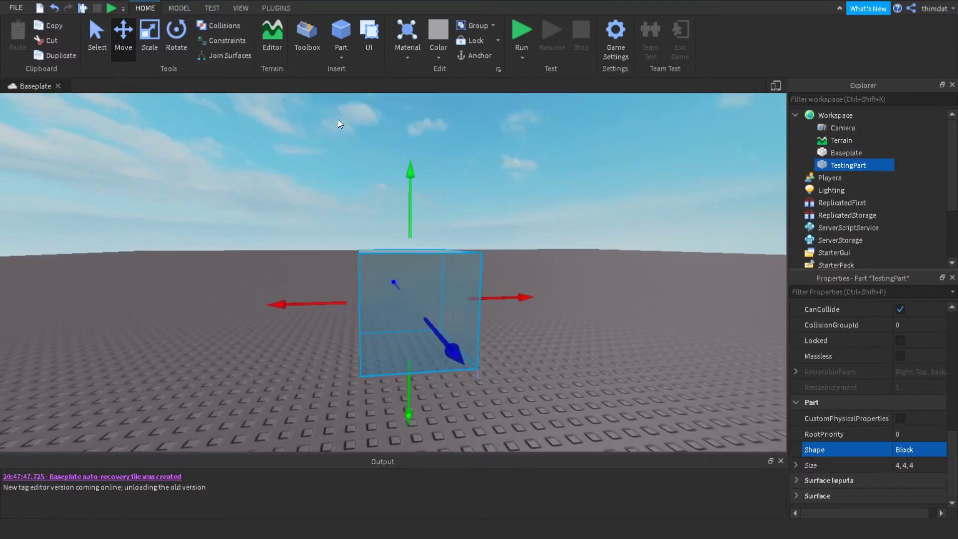
right_click_drag(313, 115, 313, 115)
key("a")
key("d")
key("a")
right_click_drag(462, 170, 461, 170)
key("s")
key("d")
key("w")
key("a")
right_click_drag(347, 130, 464, 182)
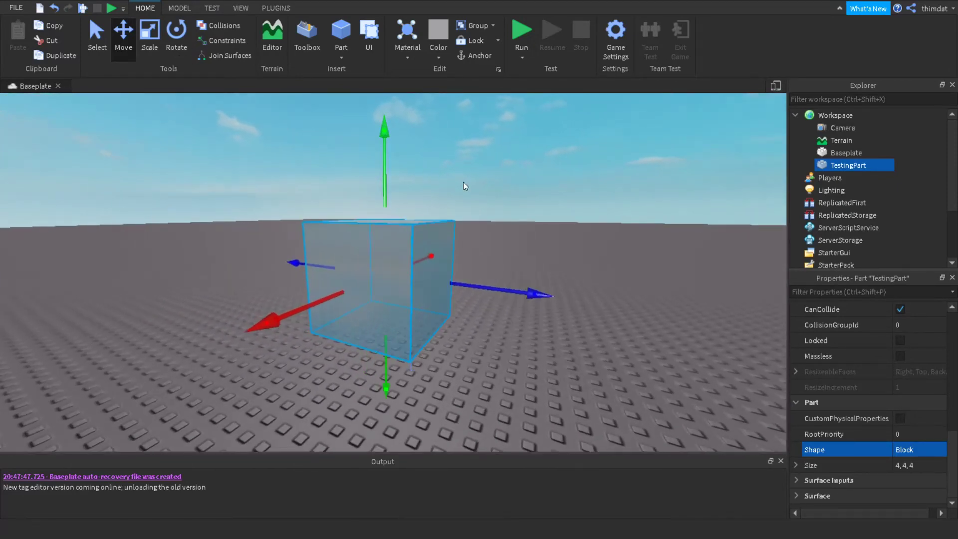
Switch through the Select, Move, Scale and Rotate tools with TestingPart selected.
key("ctrl+1")
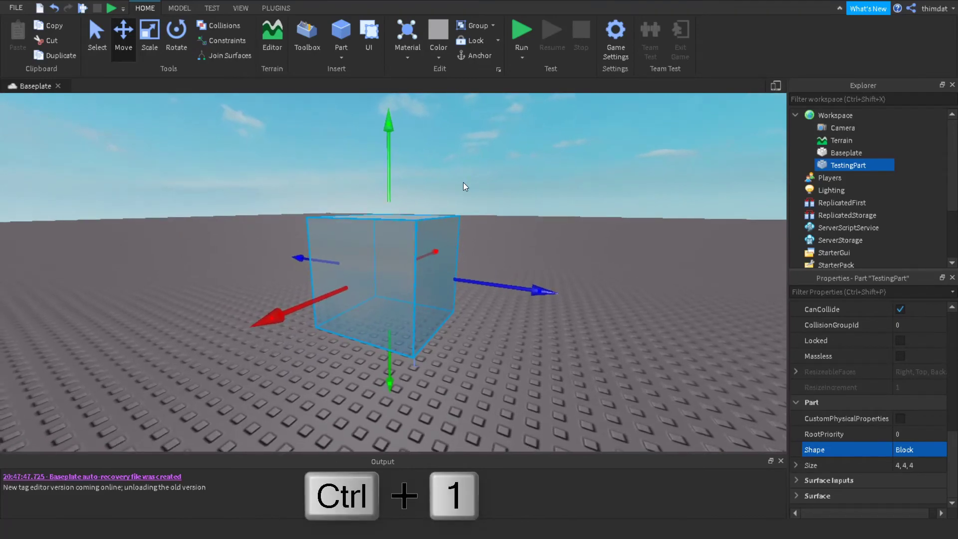
right_click_drag(457, 181, 476, 185)
key("w")
key("a")
key("s")
key("d")
key("w")
key("a")
key("ctrl+1")
right_click_drag(376, 133, 362, 118)
key("ctrl+2")
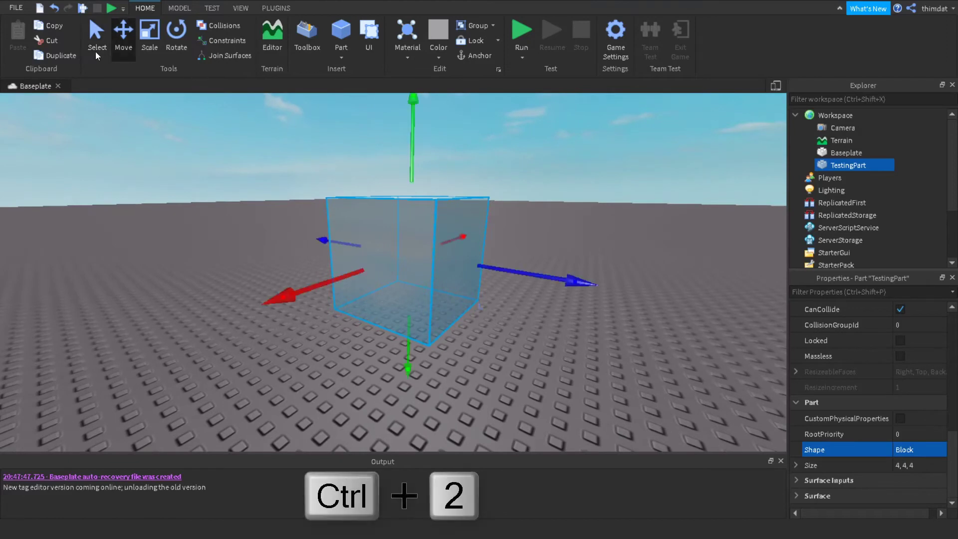
key("ctrl+3")
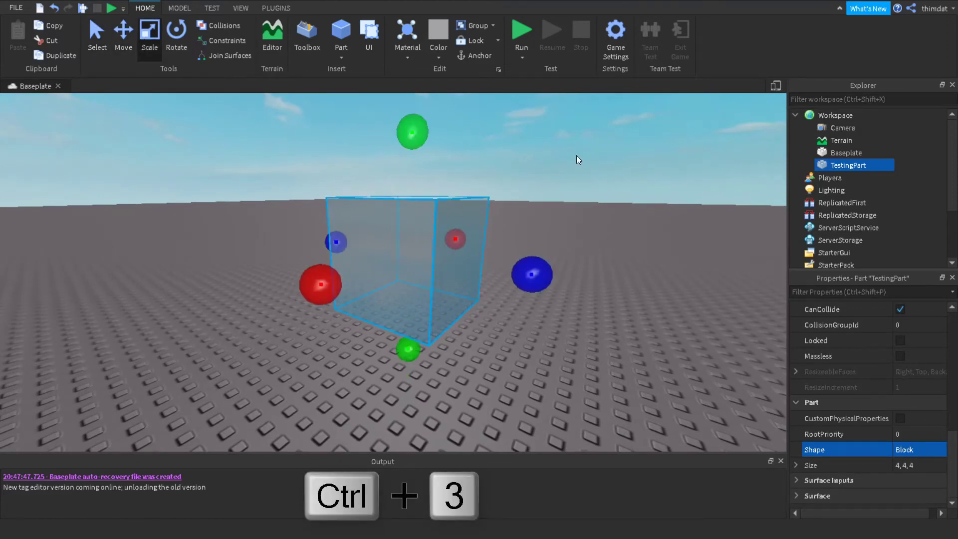
key("ctrl+4")
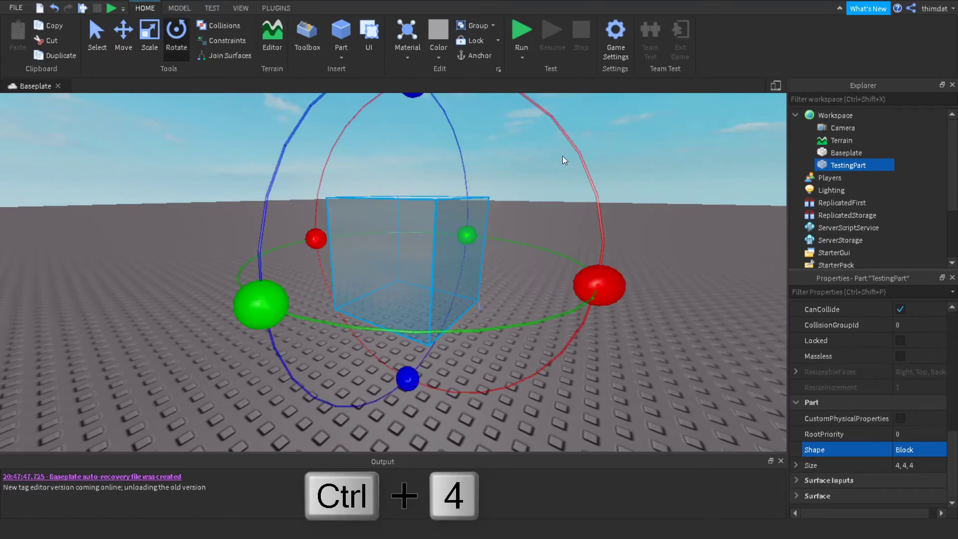
scroll(562, 159, "up", 3)
right_click_drag(562, 156, 563, 157)
right_click_drag(612, 199, 615, 206)
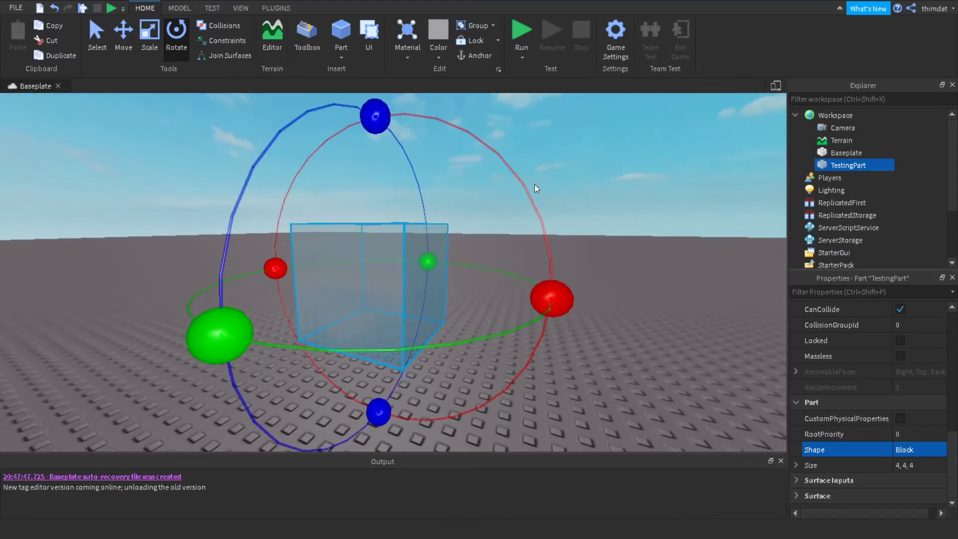
key("ctrl+s")
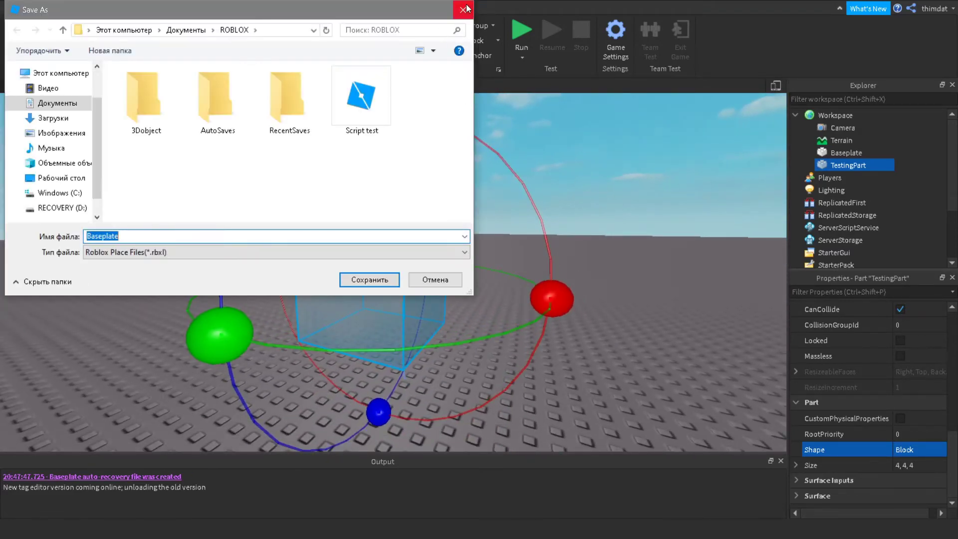
left_click(466, 5)
right_click_drag(626, 164, 644, 166)
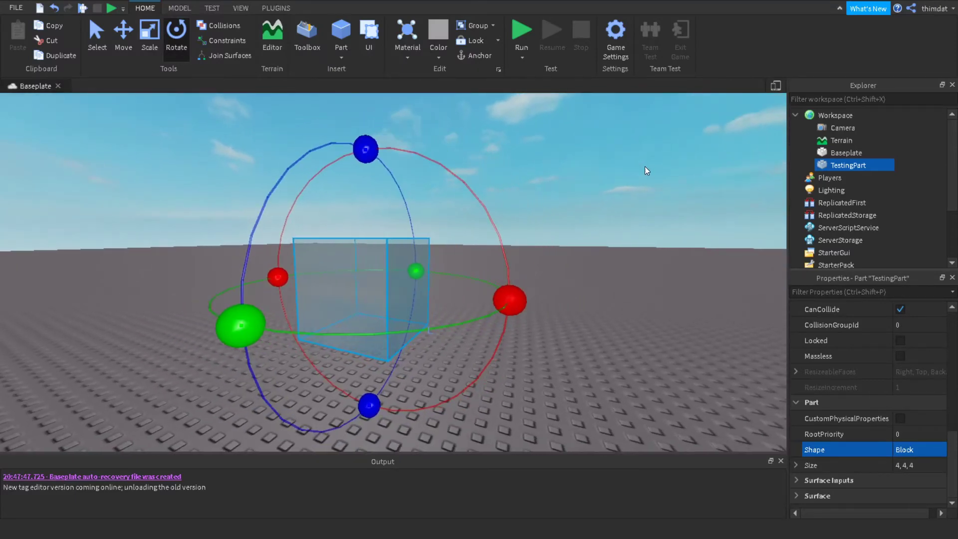
Try resizing TestingPart along its Y and Z axes with the Scale tool, and undo both changes.
key("ctrl+3")
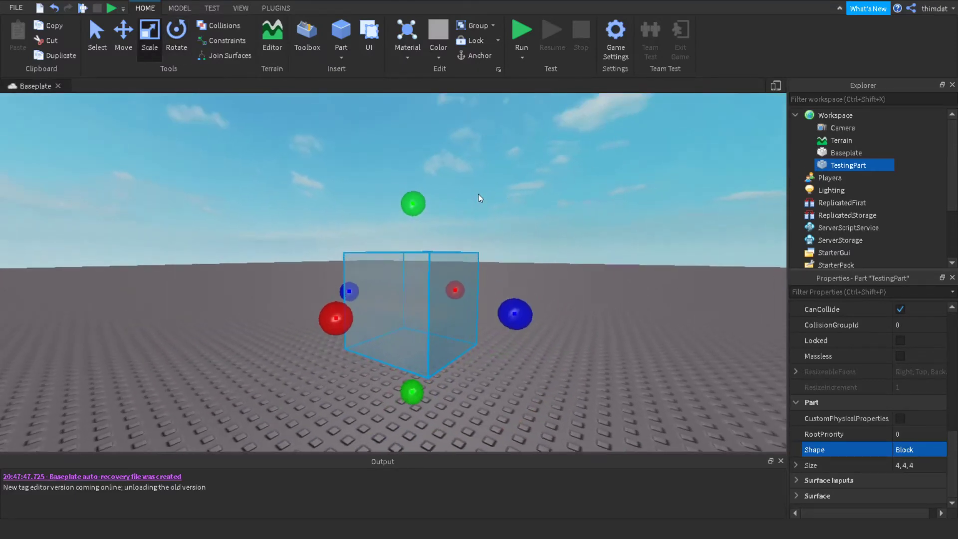
scroll(360, 178, "down", 1)
mouse_move(385, 189)
left_mouse_down()
mouse_move(383, 229)
mouse_move(381, 180)
left_mouse_up()
left_click_drag(497, 314, 629, 282, "ctrl")
right_click_drag(627, 281, 631, 257)
key("ctrl+z")
key("ctrl+z")
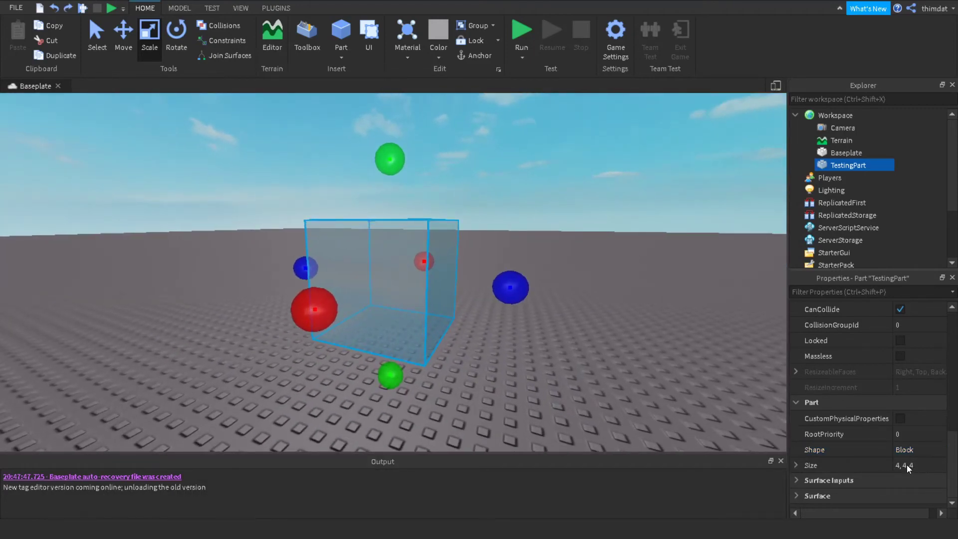
Set TestingPart's Size property to 5, 5, 5.
left_click(906, 465)
type("5, 5, 5")
key("Return")
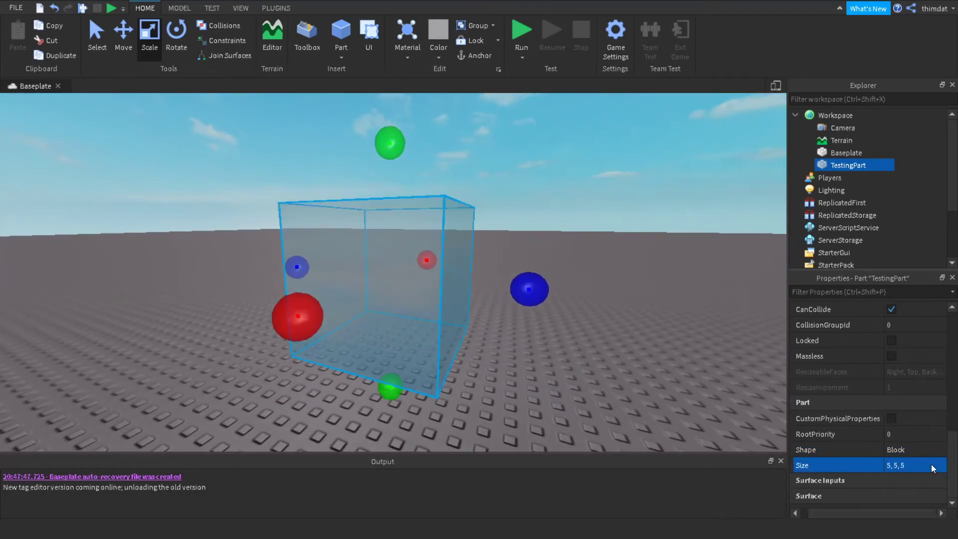
Expand the Surface section in TestingPart's properties to list its six surface settings.
left_click(839, 420)
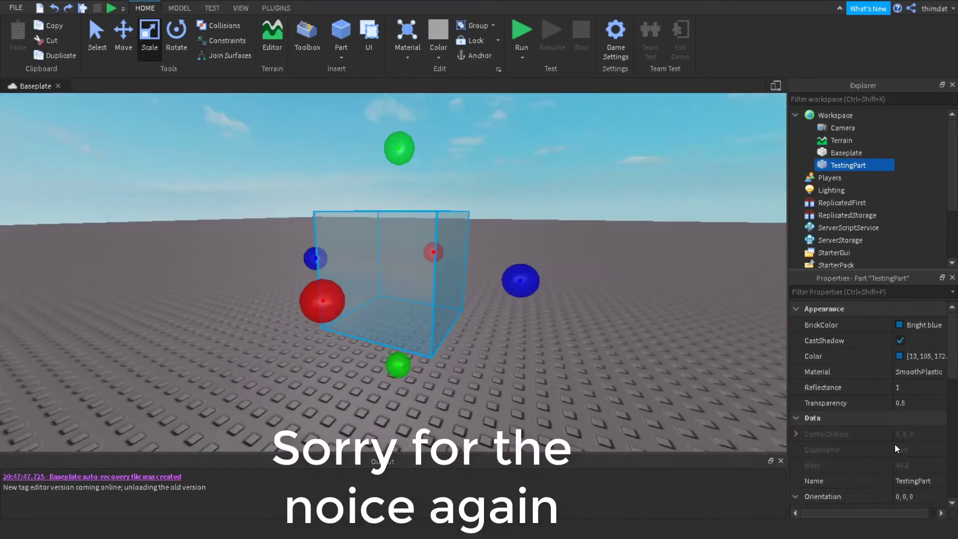
scroll(895, 444, "down", 6)
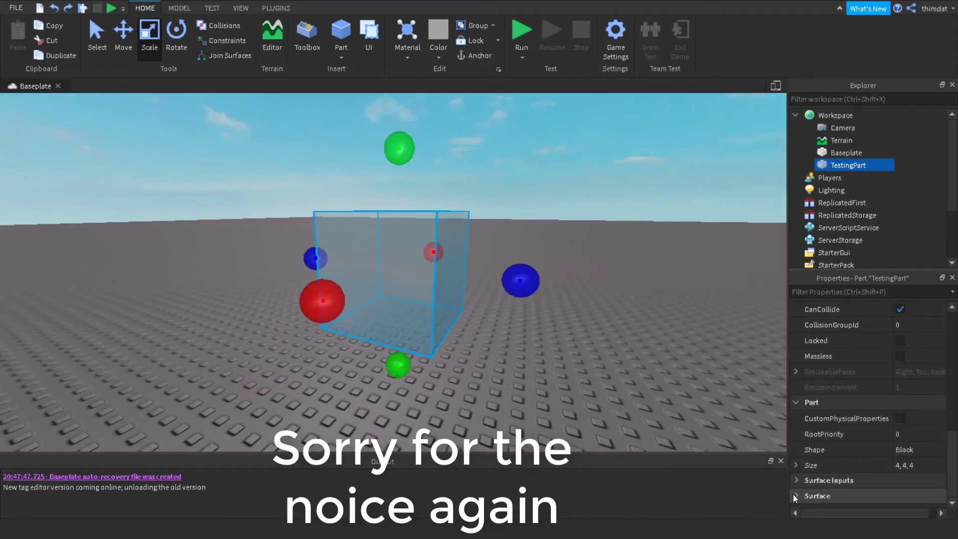
left_click(808, 492)
scroll(815, 476, "down", 2)
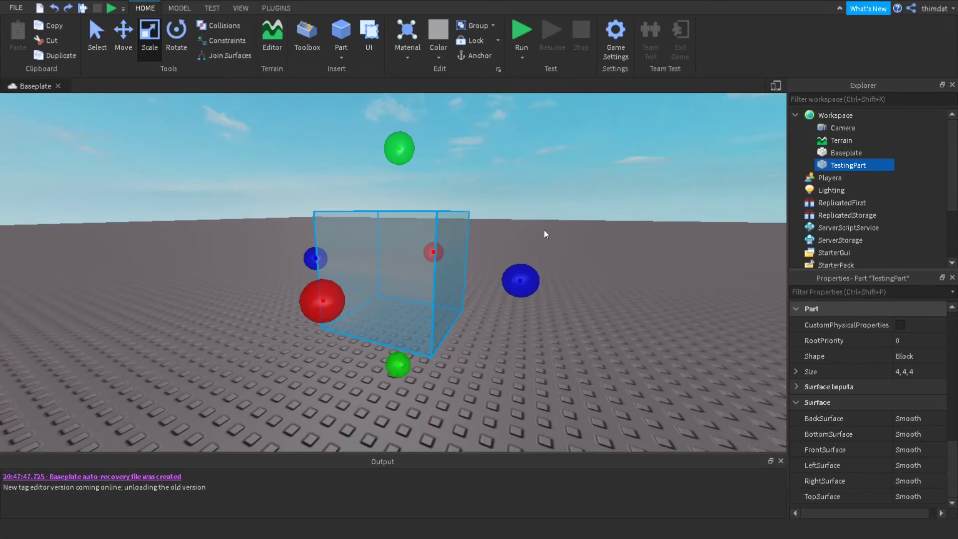
Highlight TestingPart's bottom, front, left and right faces by selecting their surface properties in turn.
scroll(573, 219, "up", 5)
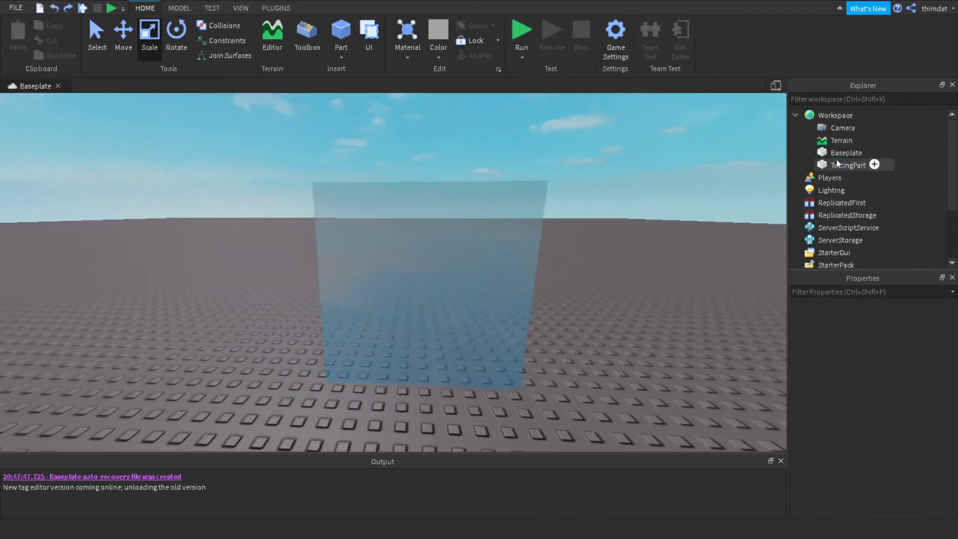
left_click(836, 163)
scroll(862, 435, "down", 6)
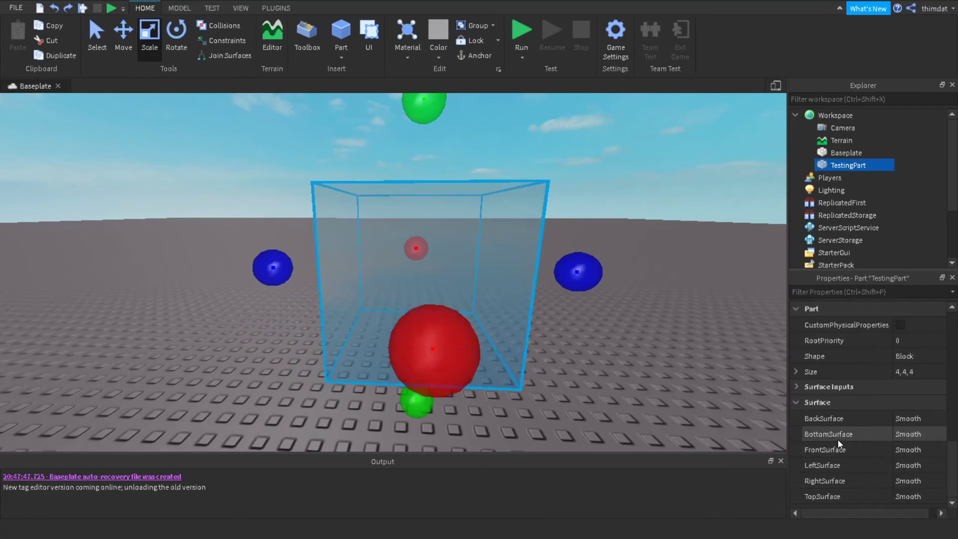
left_click(838, 440)
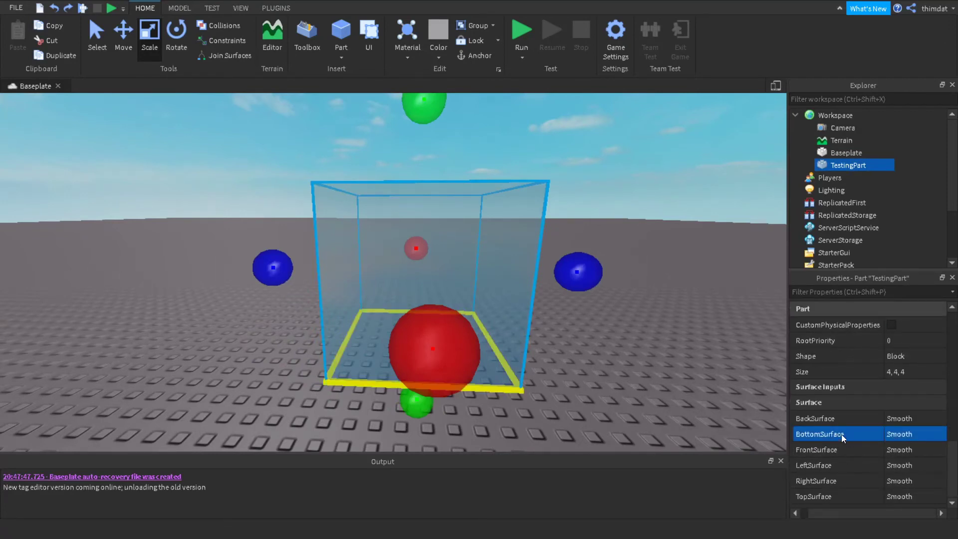
left_click(829, 448)
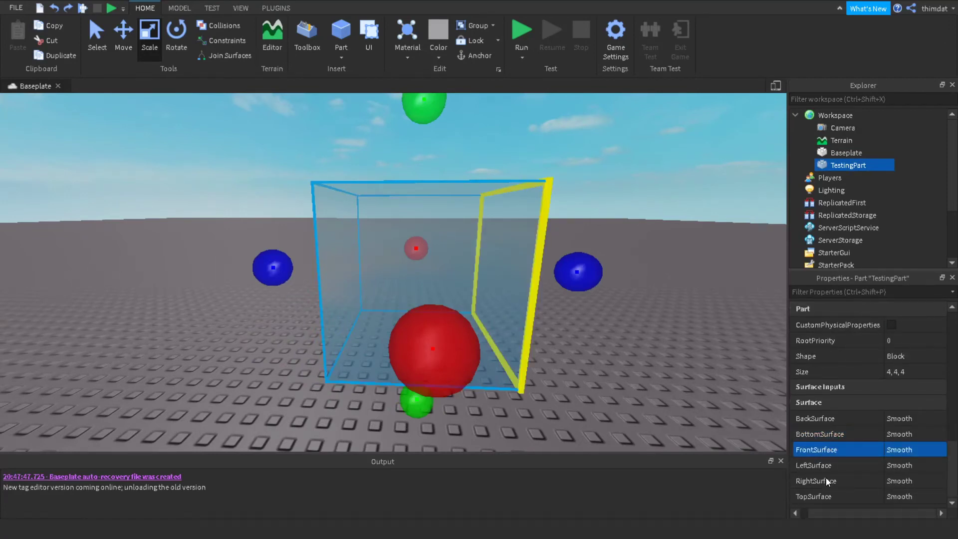
left_click(823, 464)
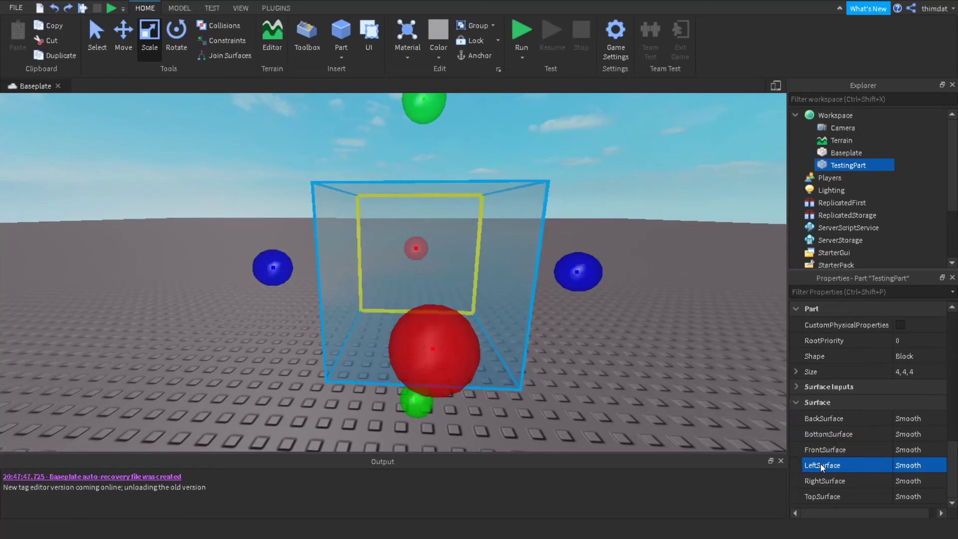
left_click(842, 482)
left_click(846, 470)
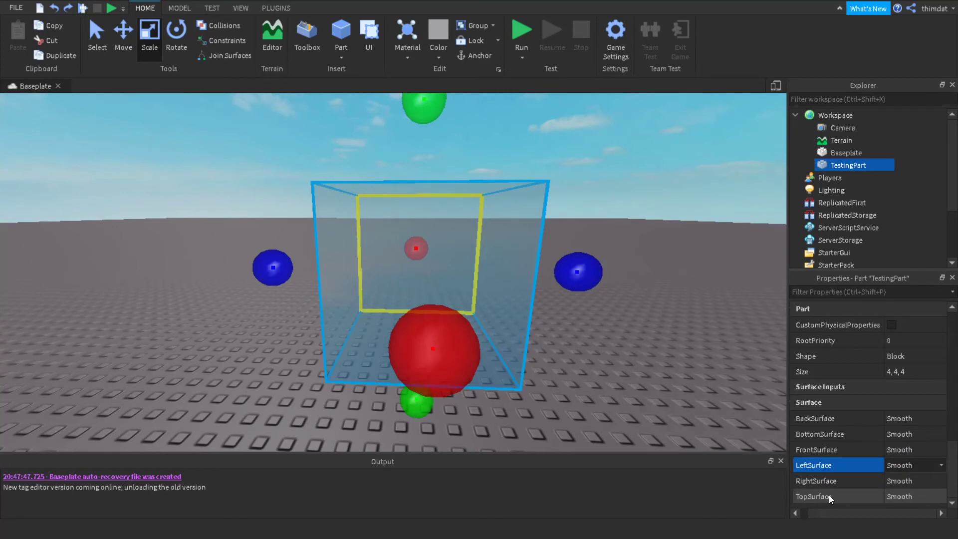
left_click(826, 481)
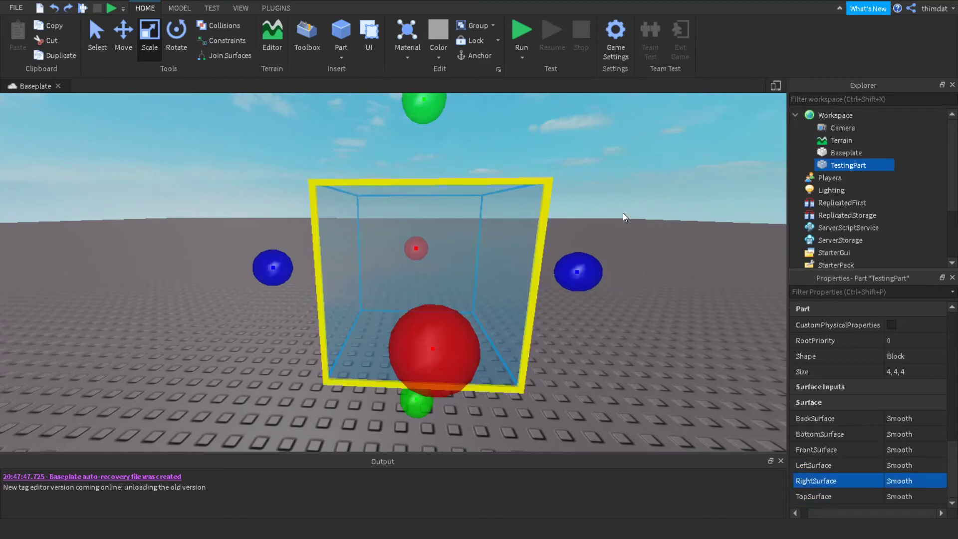
Switch to the Move tool and sink TestingPart into the baseplate while Collisions is off.
left_click(925, 149)
left_click(796, 114)
right_click_drag(524, 142, 524, 141)
left_click(336, 179)
right_click_drag(502, 215, 504, 215)
right_click_drag(452, 200, 421, 229)
key("ctrl+2")
key("s")
key("e")
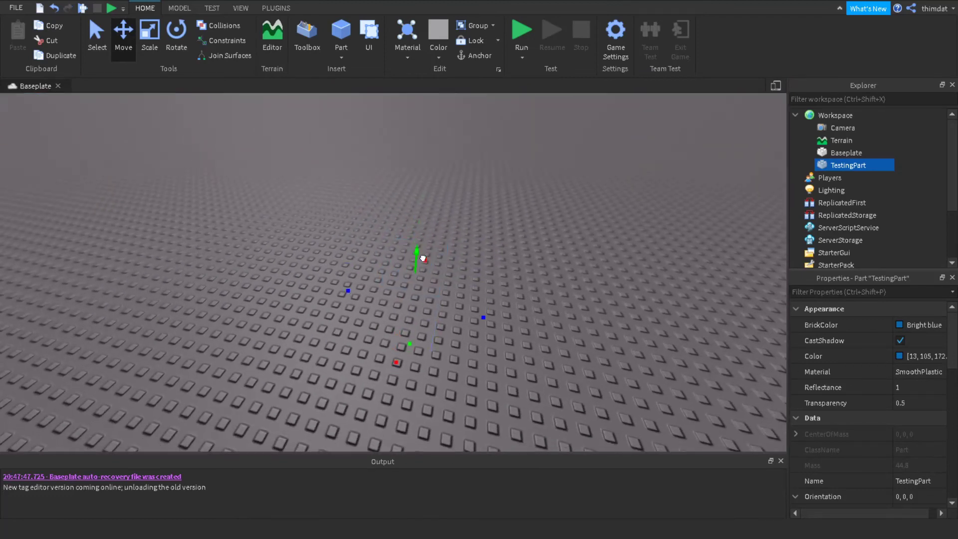
Lower TestingPart through the baseplate once more and raise it back above the surface.
right_click_drag(435, 163, 427, 218)
scroll(456, 222, "up", 5)
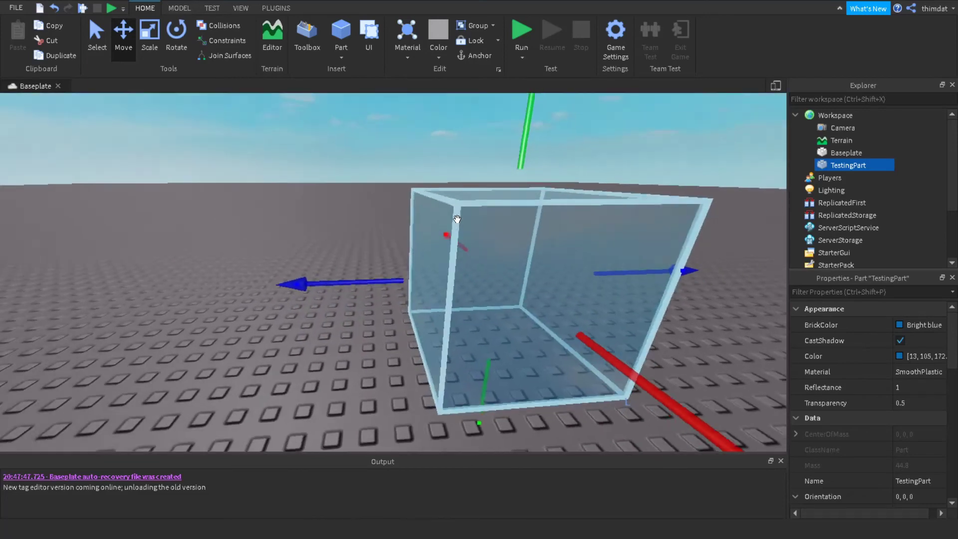
scroll(457, 216, "down", 3)
scroll(457, 219, "up", 3)
scroll(456, 219, "down", 4)
right_click_drag(458, 220, 441, 230)
left_click_drag(459, 212, 462, 332)
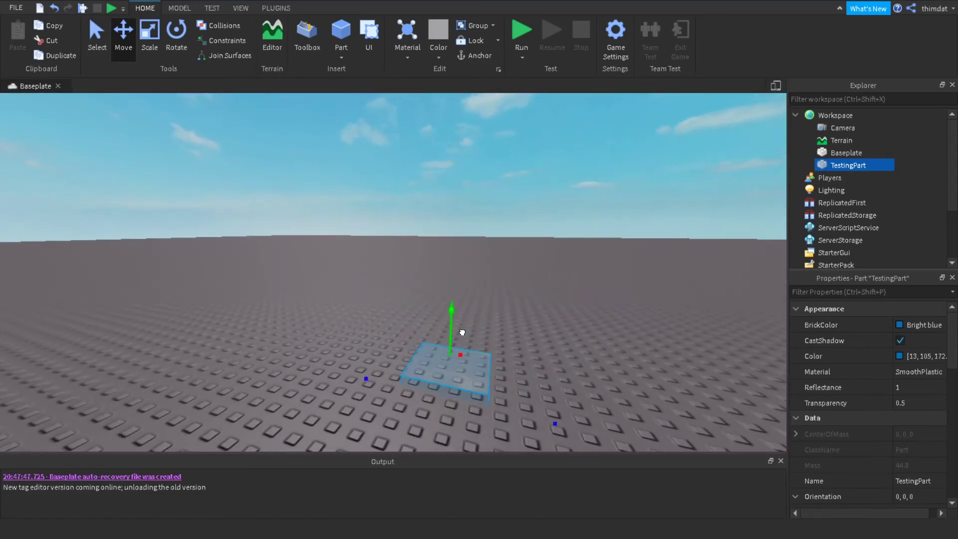
left_click_drag(477, 248, 479, 223)
Turn on Collisions for the part transform tools.
right_click_drag(479, 222, 232, 27)
key("a")
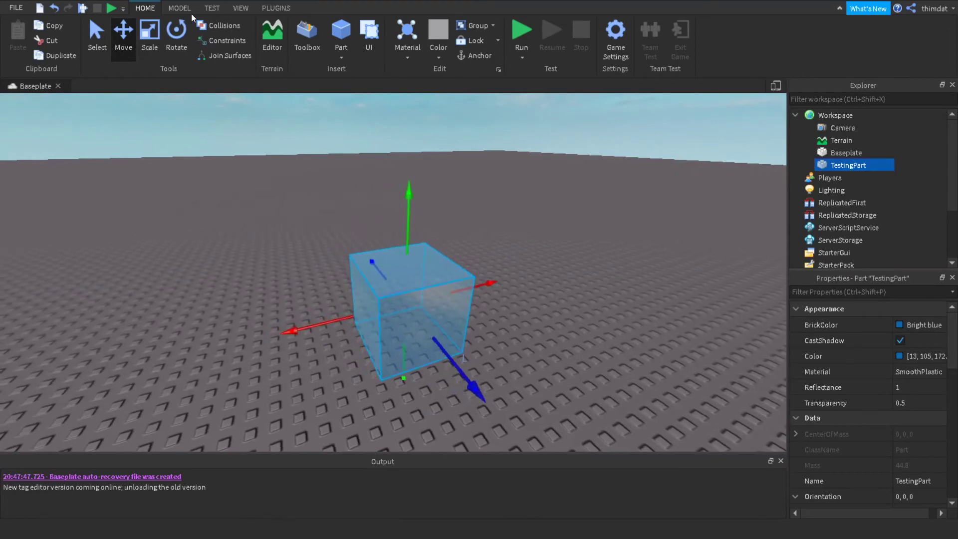
key("w")
key("d")
key("w")
key("a")
key("s")
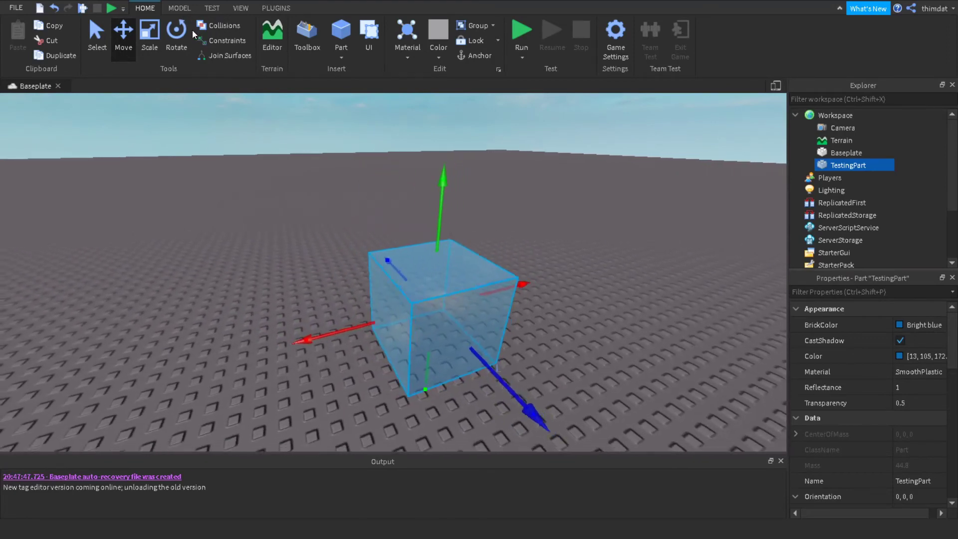
key("d")
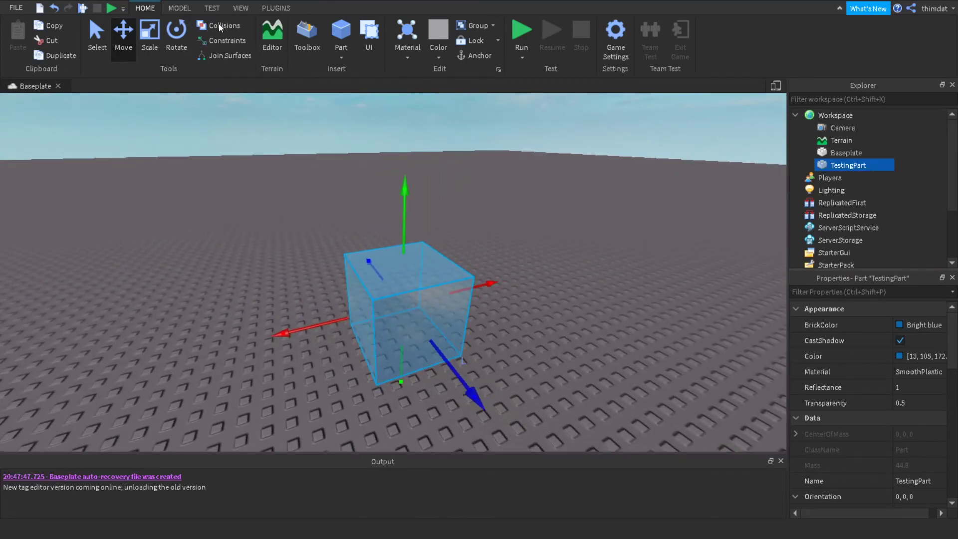
left_click(226, 29)
Try to move TestingPart down into the baseplate with Collisions on, and reselect the part.
right_click_drag(529, 234, 529, 235)
left_click_drag(481, 243, 482, 326)
right_click_drag(482, 325, 498, 339)
left_click(498, 338)
scroll(498, 338, "down", 3)
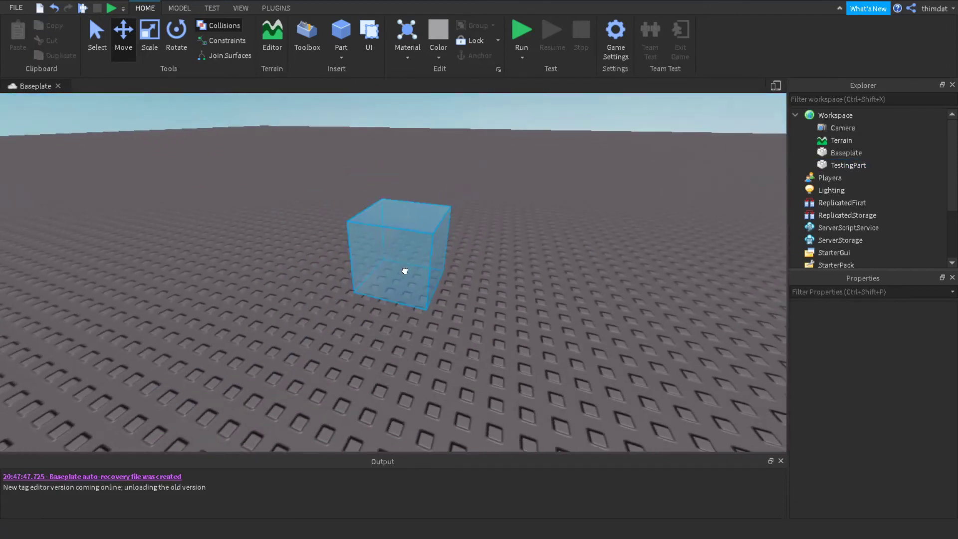
left_click(404, 271)
right_click_drag(404, 272, 404, 272)
left_click_drag(437, 256, 444, 204)
left_click(516, 219)
scroll(516, 220, "up", 3)
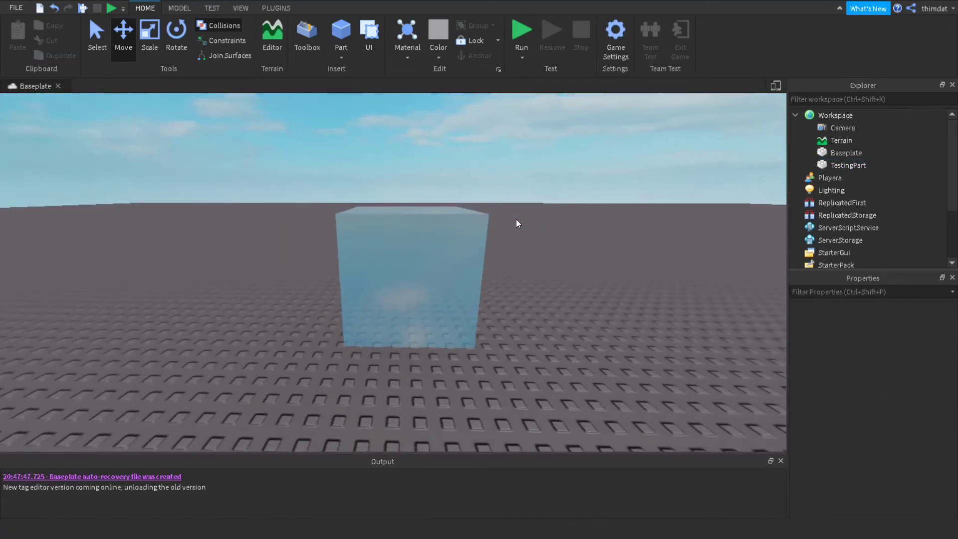
left_click(439, 242)
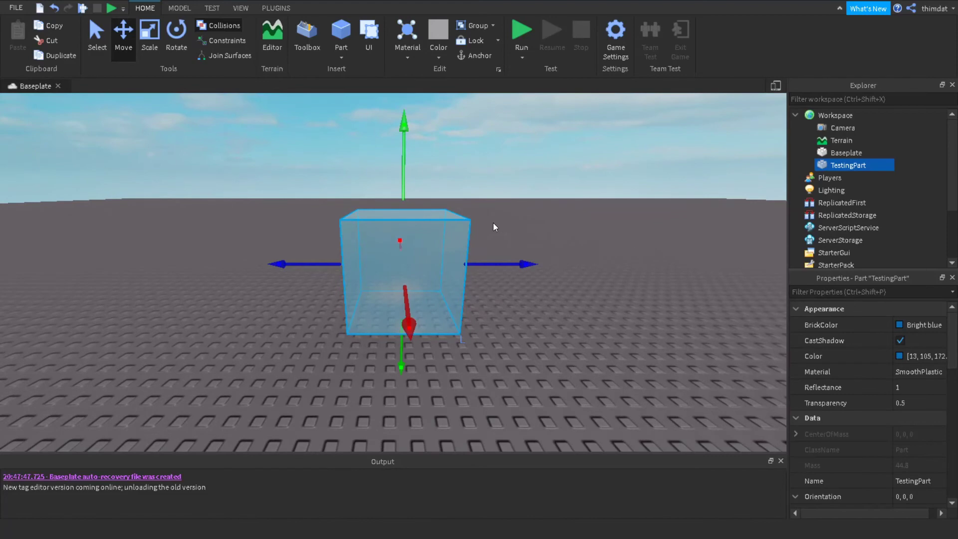
right_click_drag(493, 222, 494, 221)
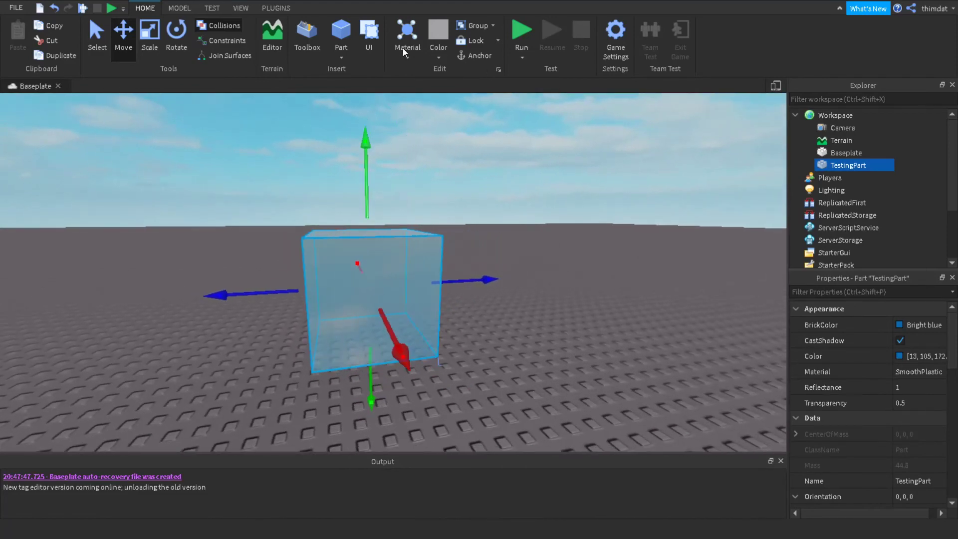
right_click_drag(558, 236, 558, 235)
key("d")
key("a")
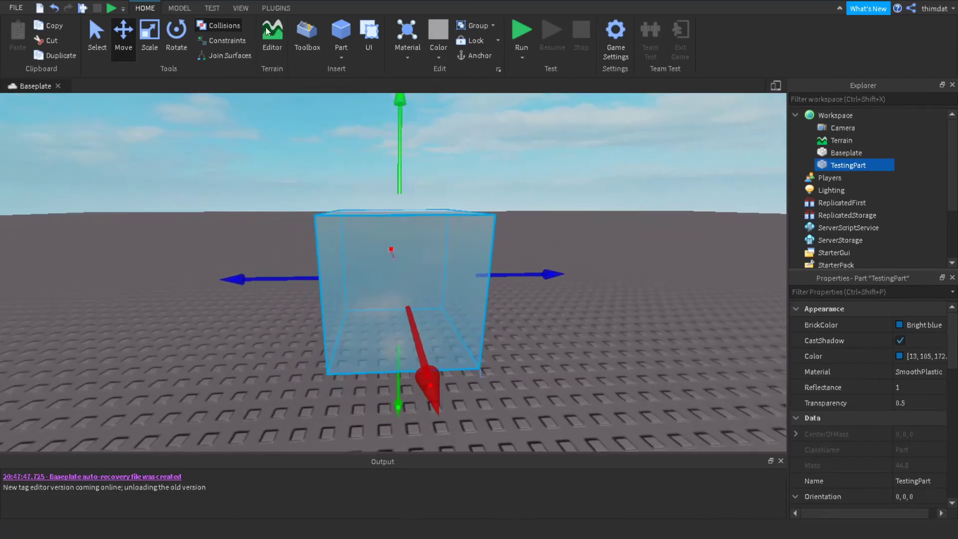
key("d")
key("a")
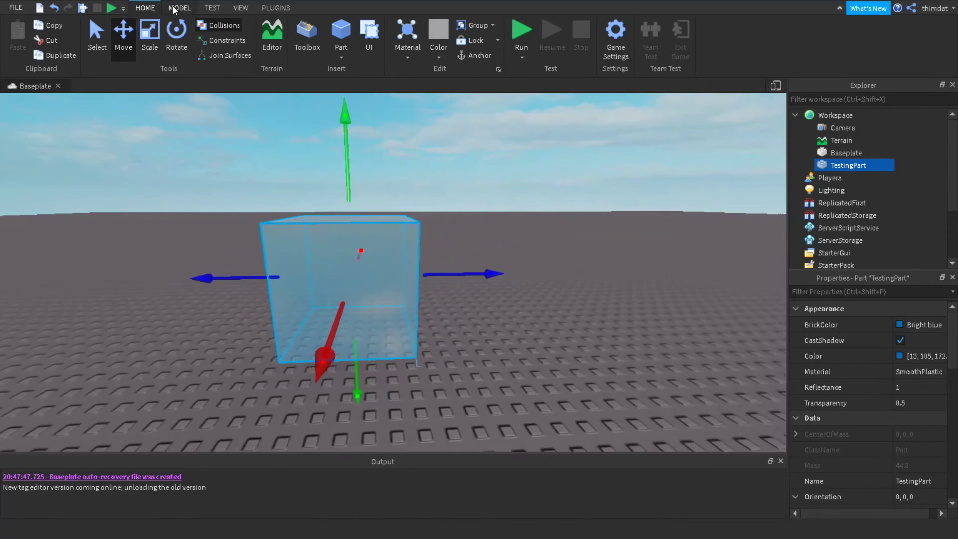
left_click(177, 9)
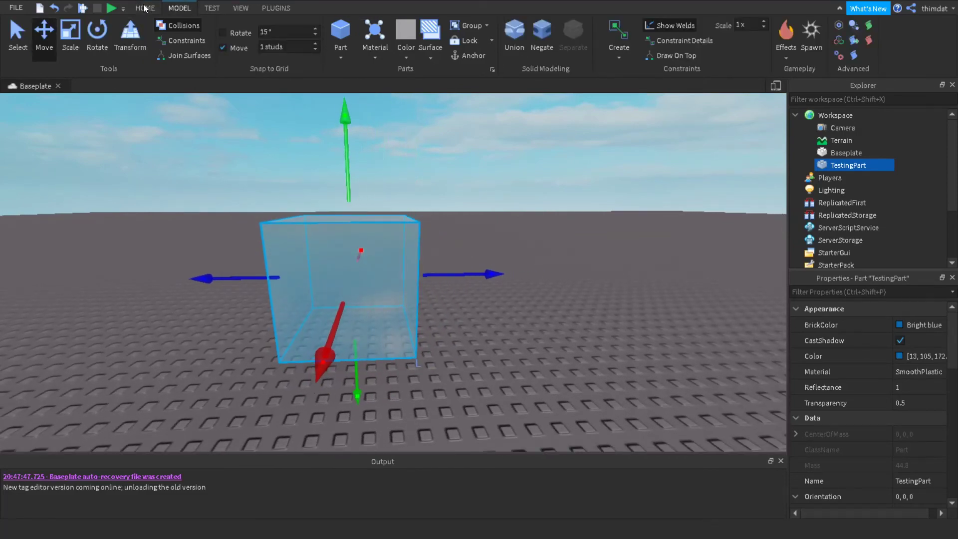
left_click(144, 8)
Duplicate TestingPart and move the copy sideways away from the original with the Move tool.
key("w")
right_click_drag(608, 181, 802, 214)
left_click(585, 190)
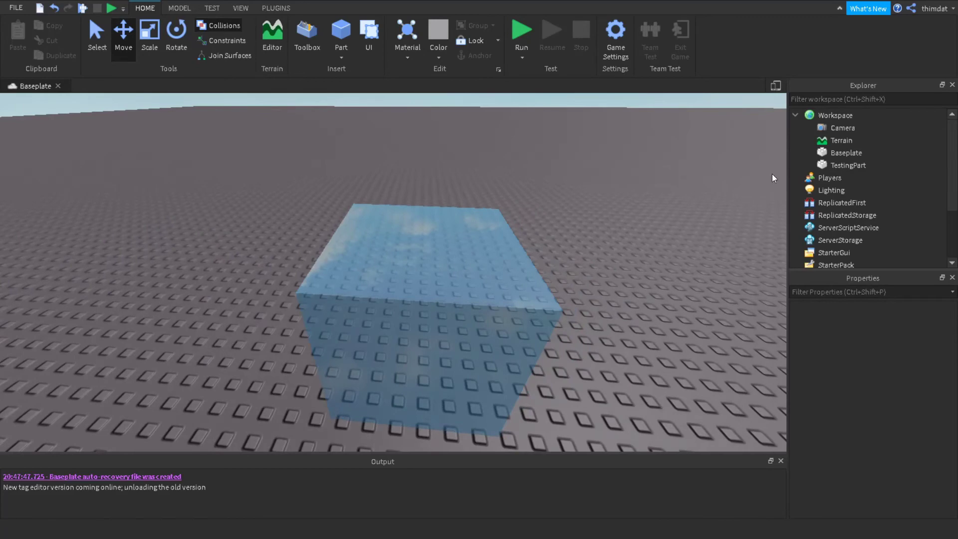
right_click_drag(594, 187, 619, 188)
right_click_drag(535, 209, 527, 189)
left_click(835, 164)
key("ctrl+d")
left_click_drag(497, 224, 644, 234)
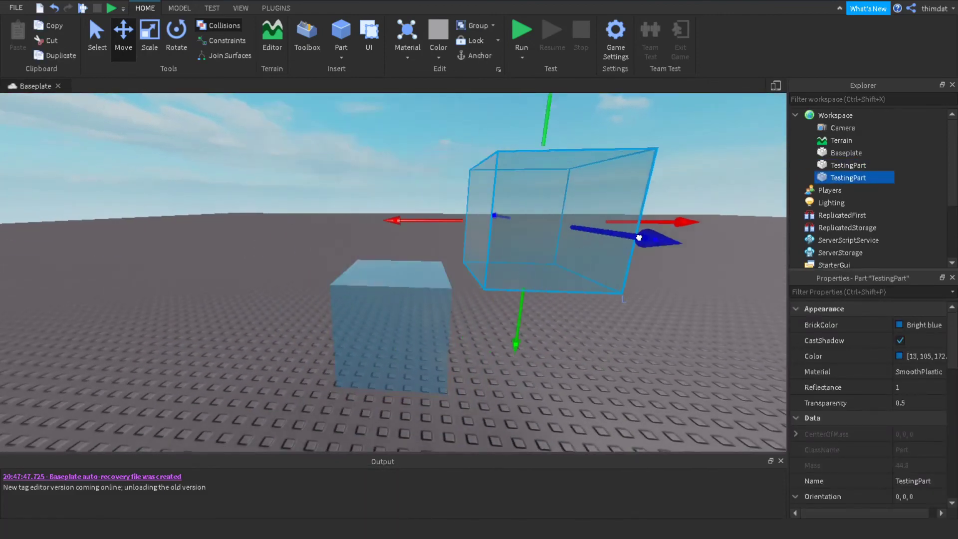